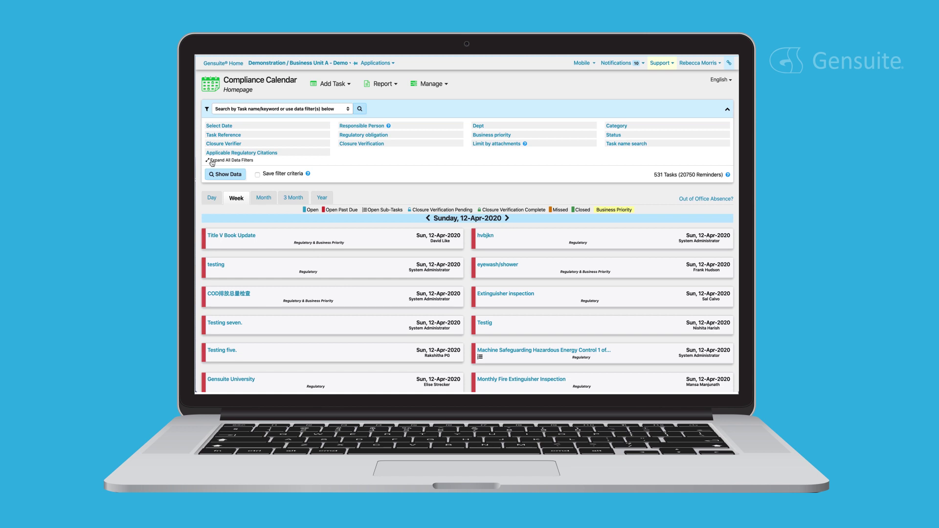
Expand all data filters on the weekly task calendar.
click(233, 160)
scroll(455, 233, down, 4)
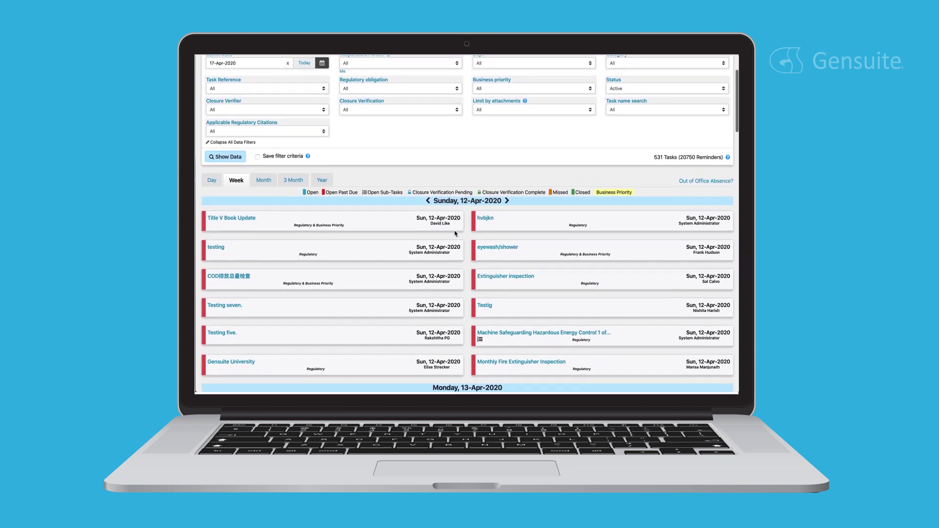
scroll(455, 233, down, 5)
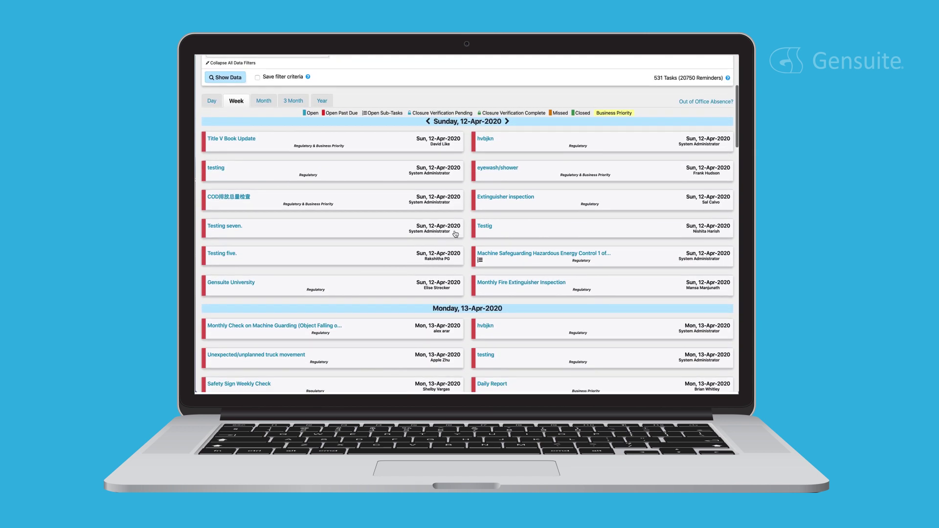
scroll(455, 233, down, 6)
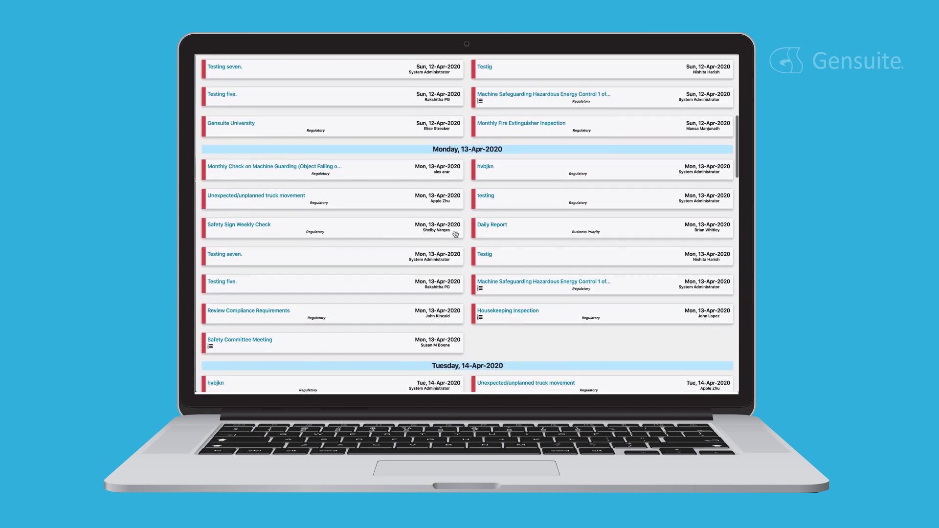
scroll(455, 234, down, 3)
scroll(455, 233, down, 3)
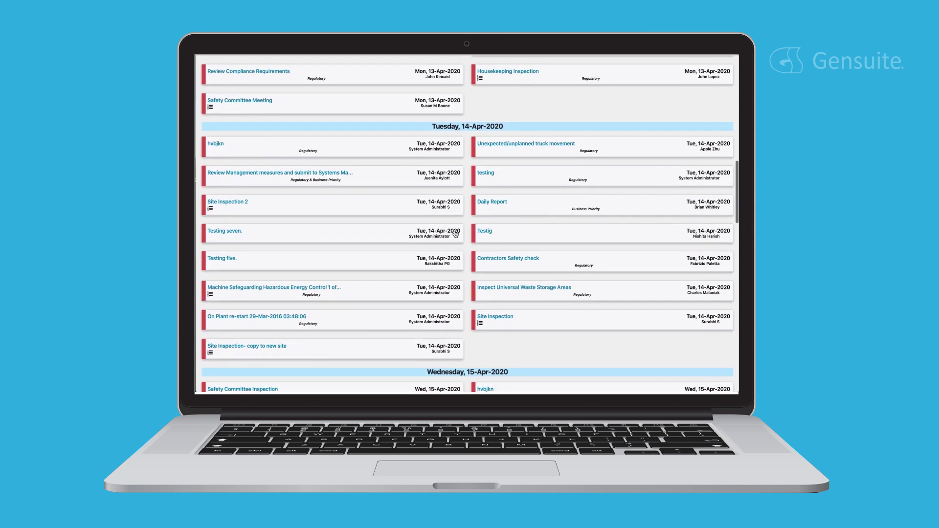
scroll(456, 234, down, 1)
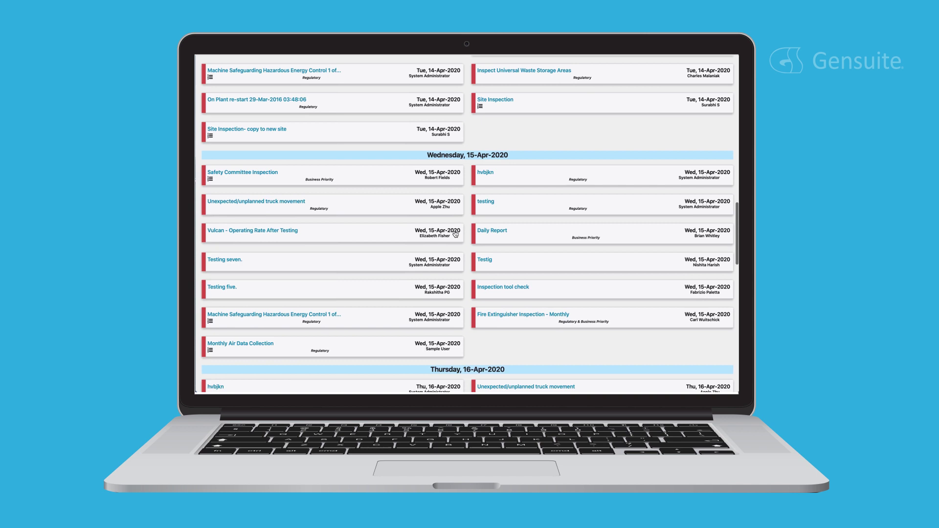
scroll(456, 233, down, 3)
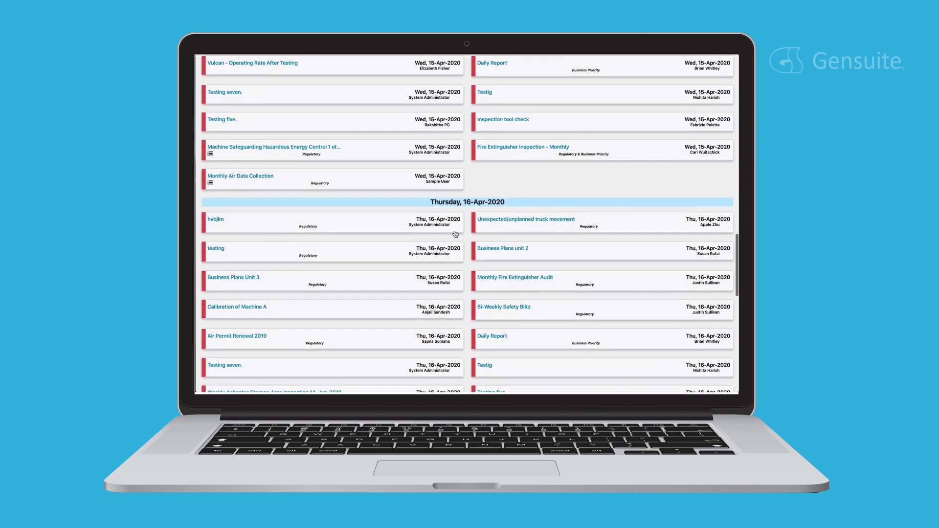
scroll(455, 233, down, 2)
scroll(455, 234, down, 2)
scroll(455, 234, down, 1)
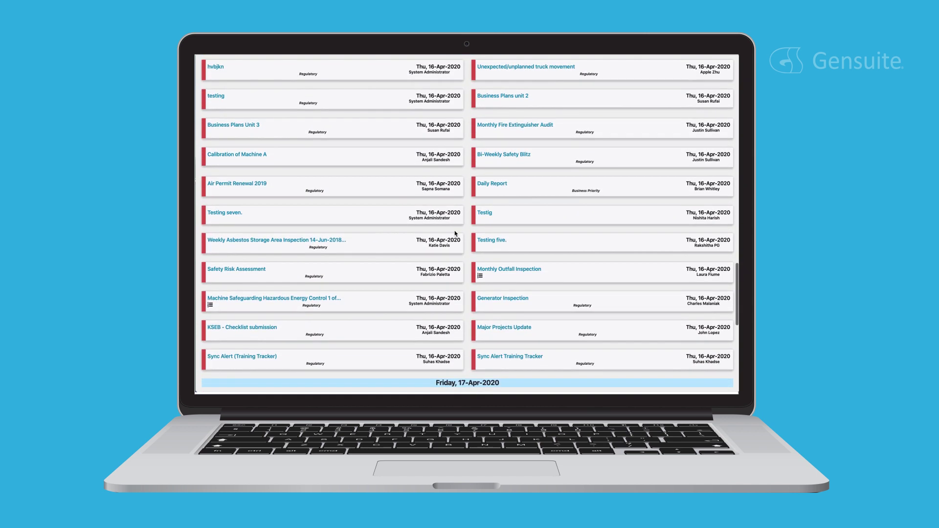
scroll(455, 234, down, 1)
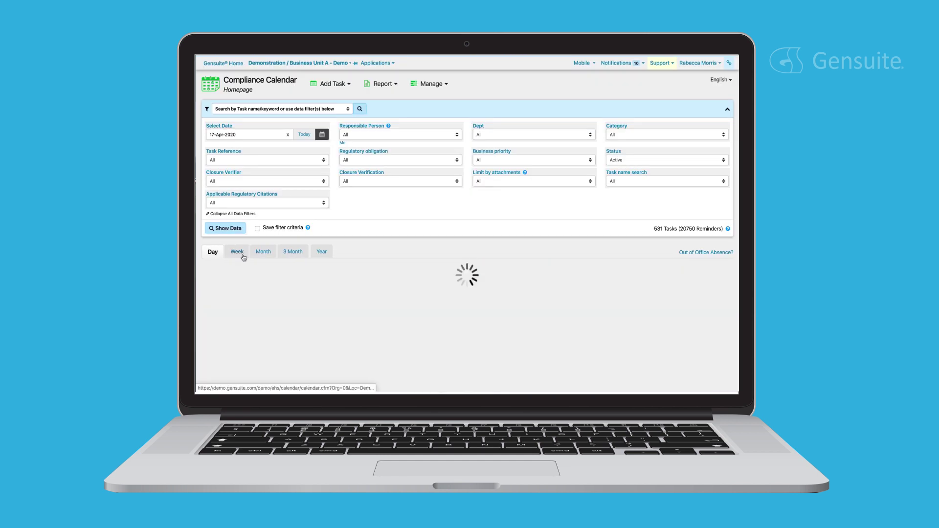
Switch the calendar from Month view to Year view.
click(263, 252)
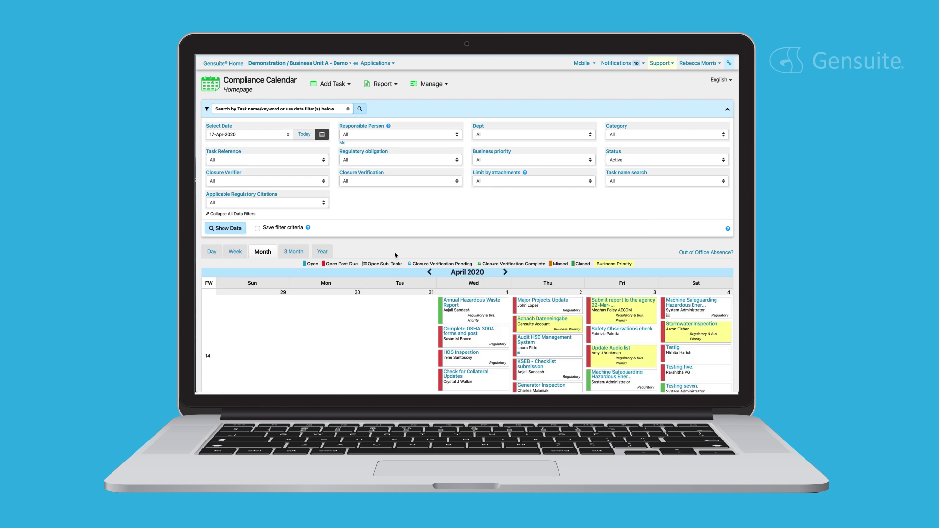
click(322, 251)
scroll(443, 244, down, 3)
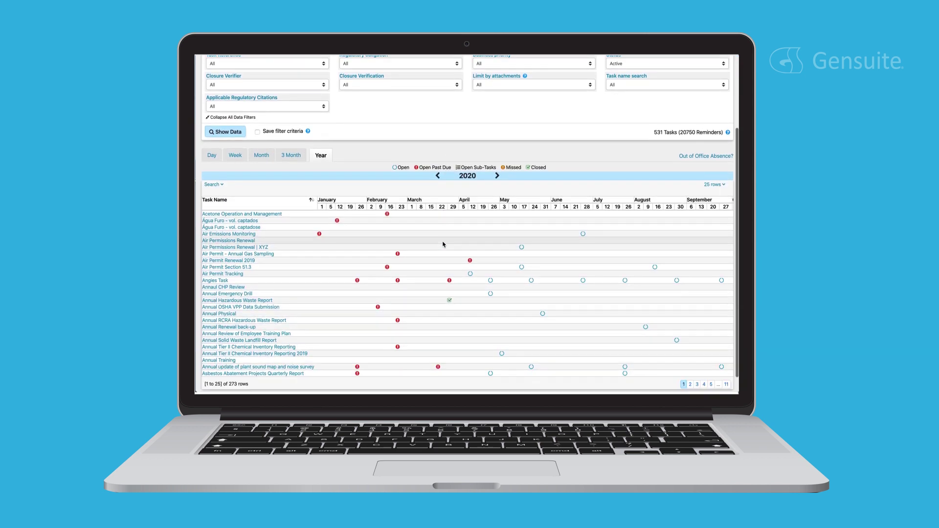
scroll(443, 244, up, 5)
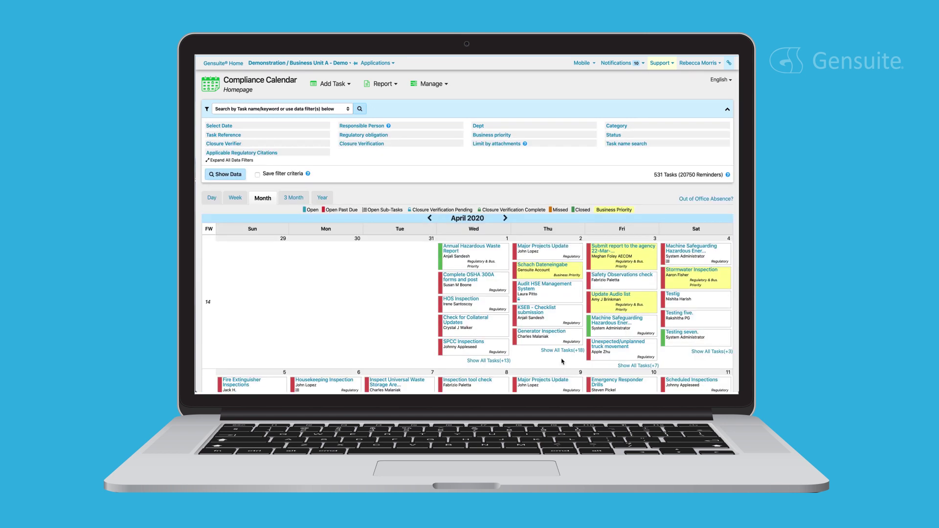
scroll(563, 362, down, 4)
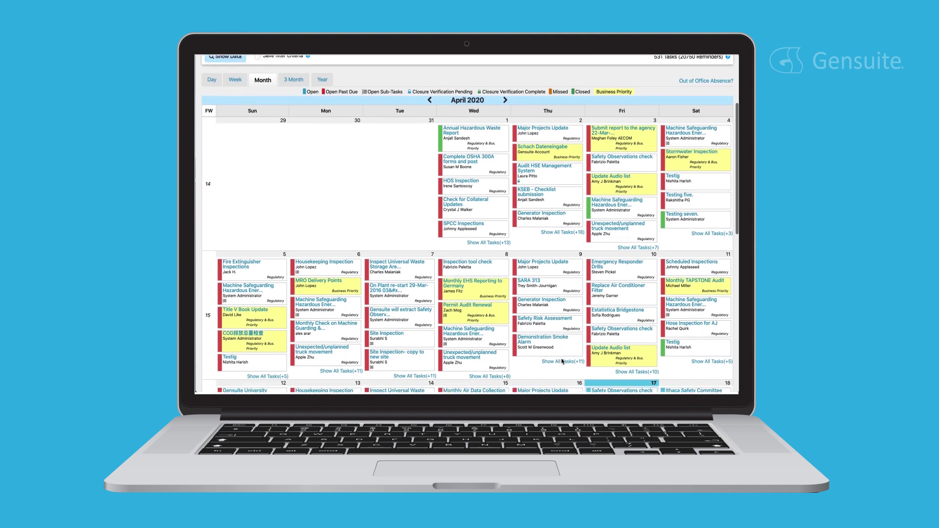
scroll(564, 362, down, 2)
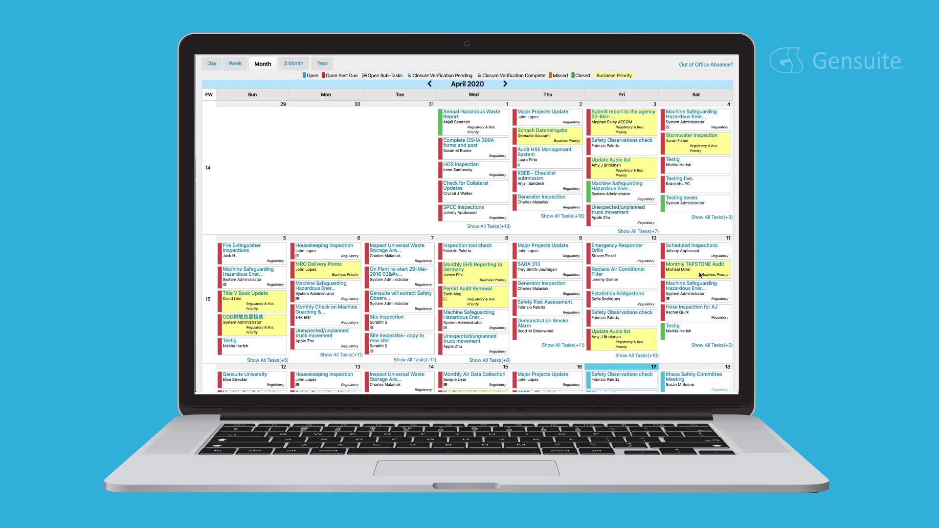
scroll(657, 339, down, 5)
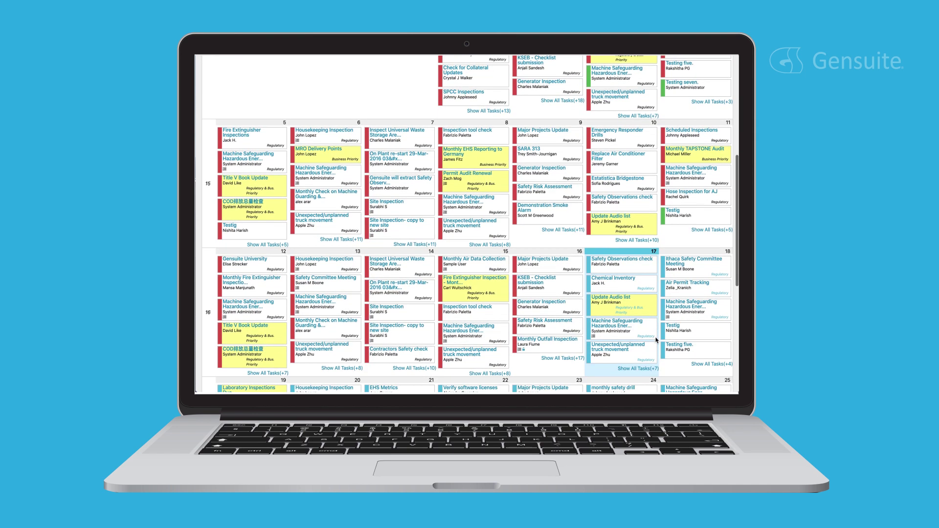
scroll(657, 340, down, 4)
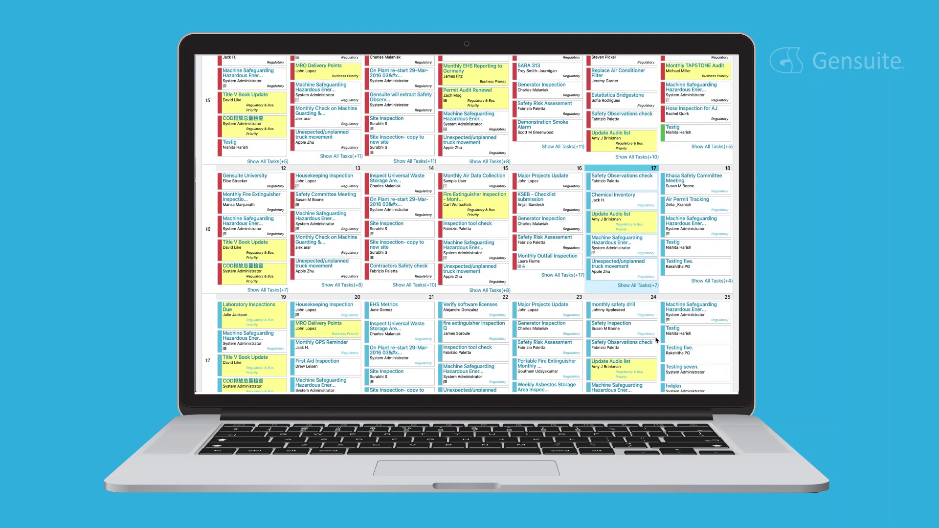
scroll(656, 340, down, 3)
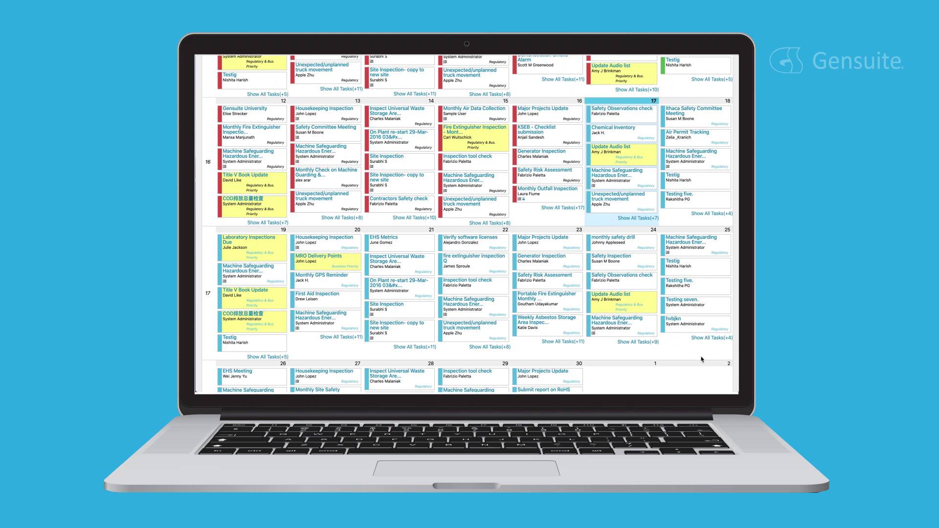
scroll(702, 360, down, 5)
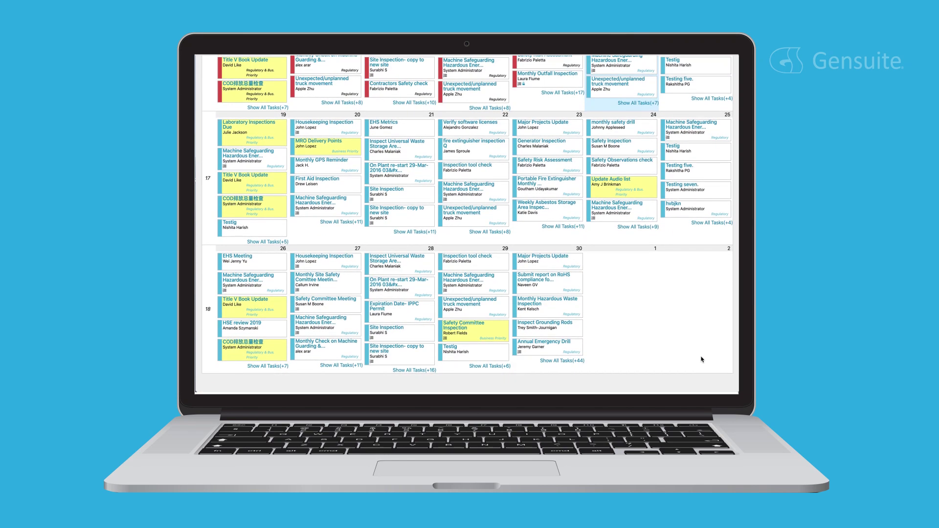
scroll(702, 360, up, 15)
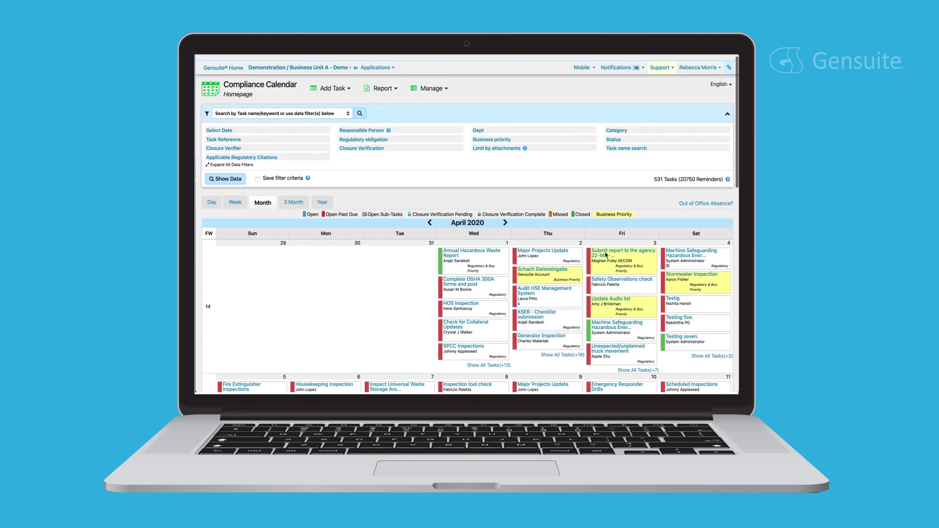
scroll(606, 256, down, 1)
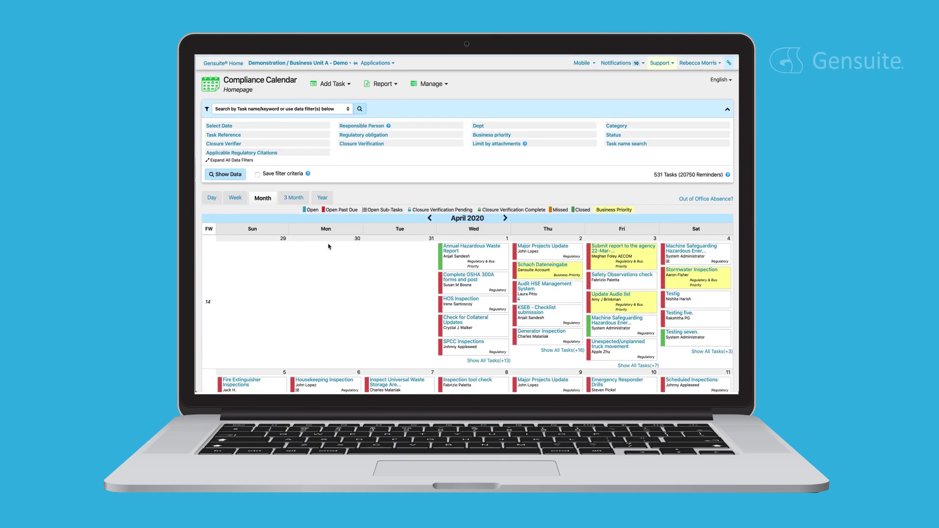
click(325, 84)
click(337, 104)
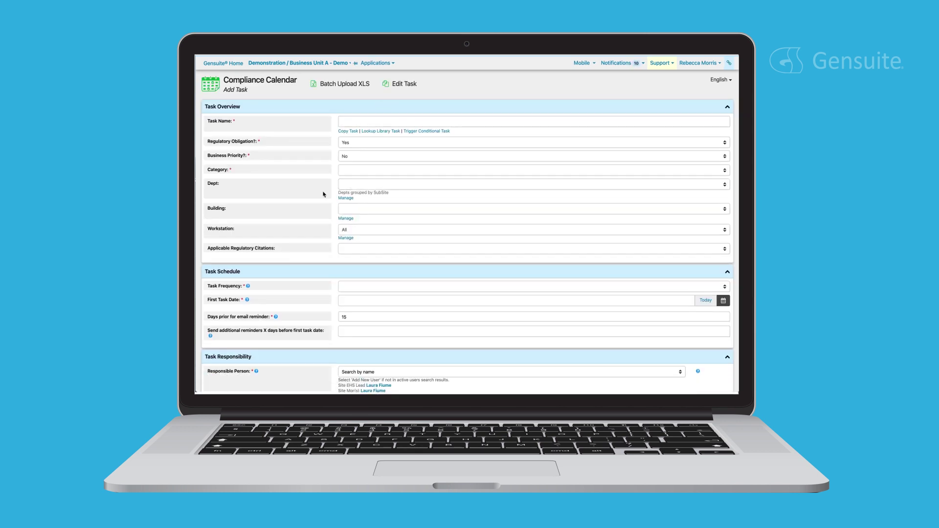
scroll(319, 212, down, 2)
scroll(319, 212, down, 2)
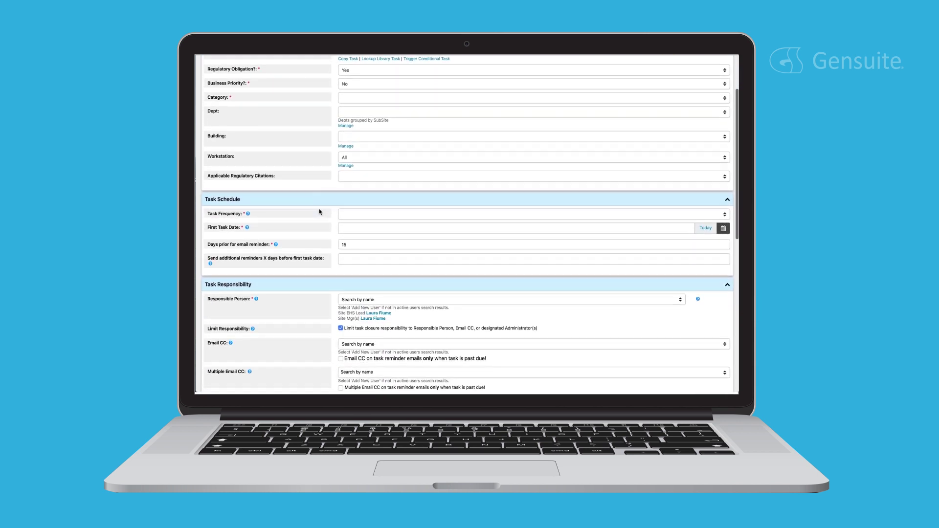
scroll(319, 211, down, 2)
scroll(319, 211, down, 2)
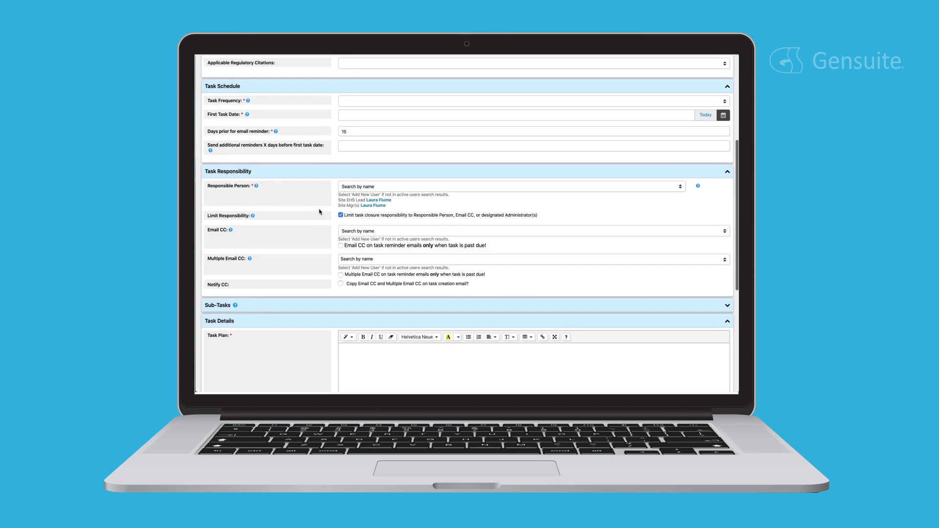
scroll(319, 211, down, 2)
scroll(319, 211, down, 2)
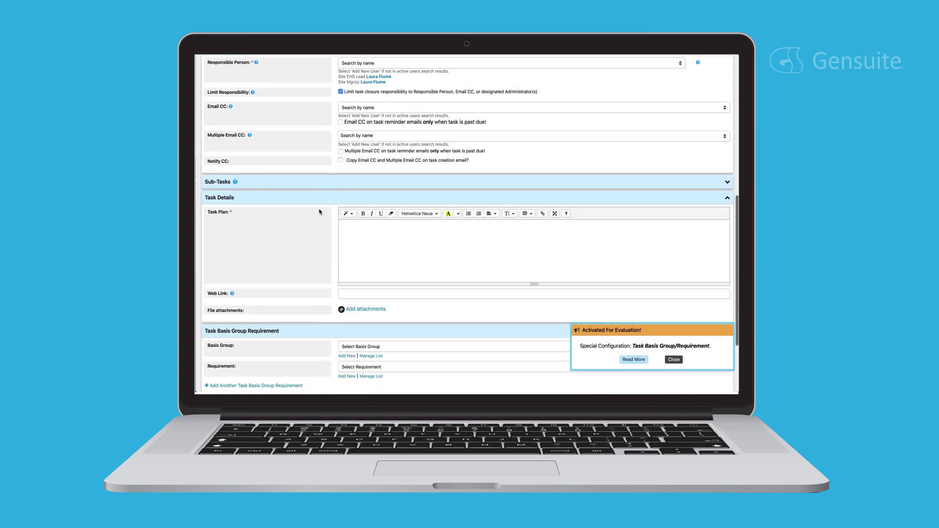
scroll(319, 212, down, 1)
scroll(320, 212, up, 2)
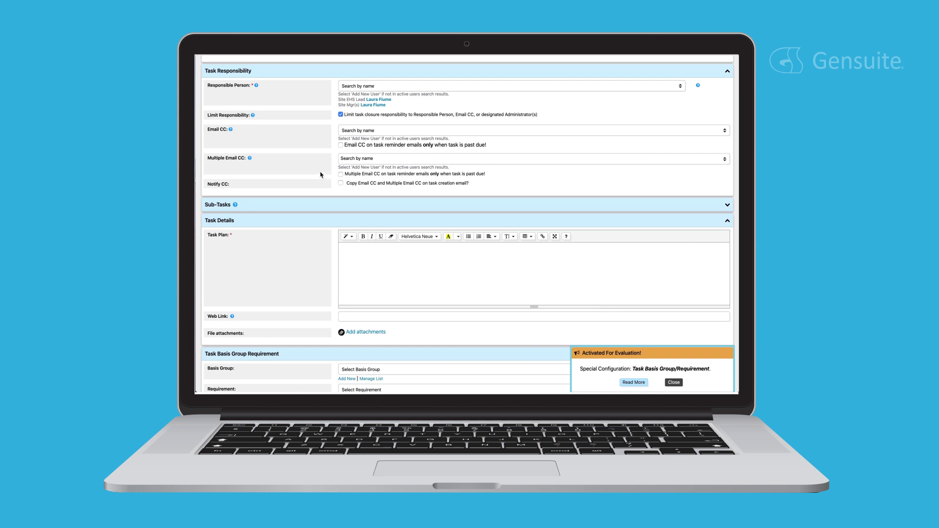
click(600, 158)
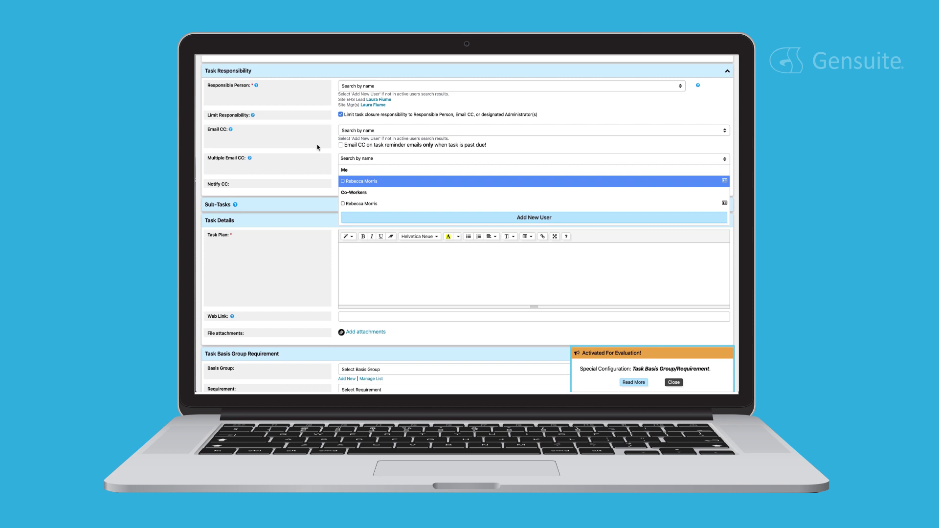
click(333, 157)
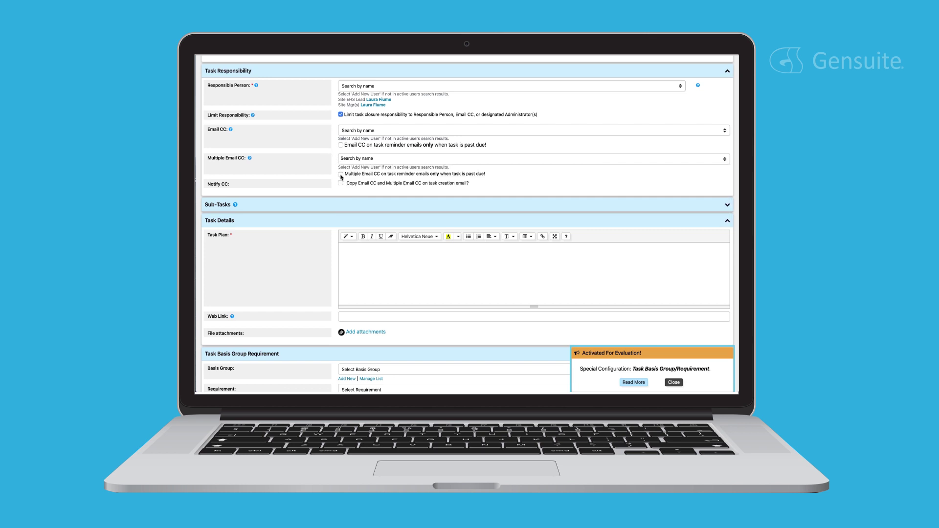
click(384, 131)
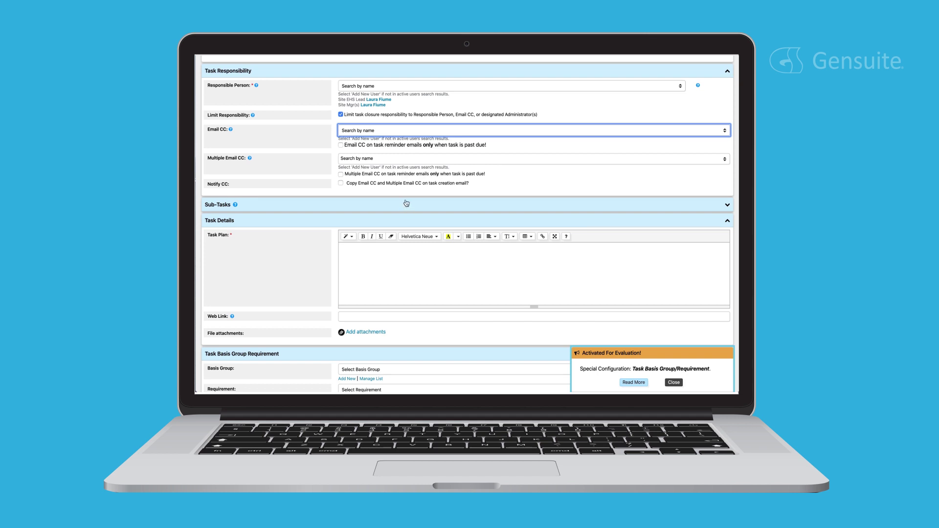
scroll(406, 203, down, 3)
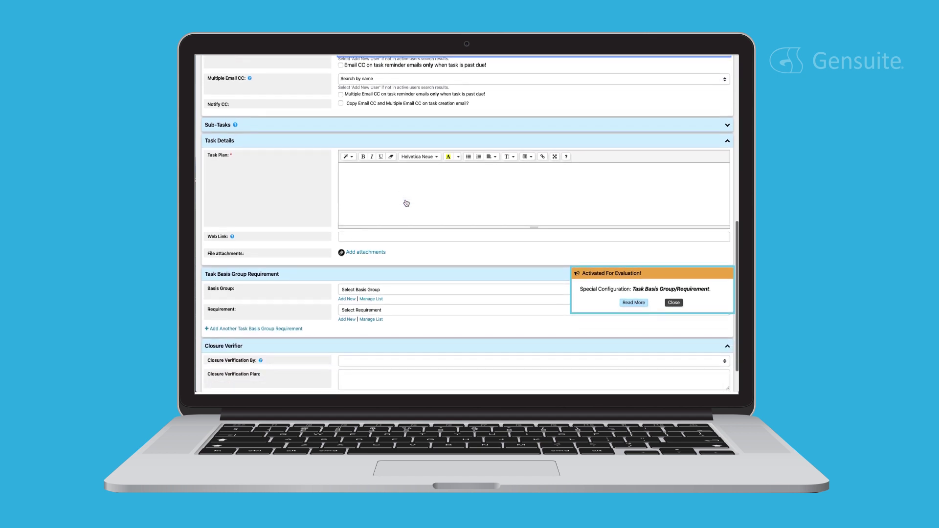
scroll(405, 203, down, 2)
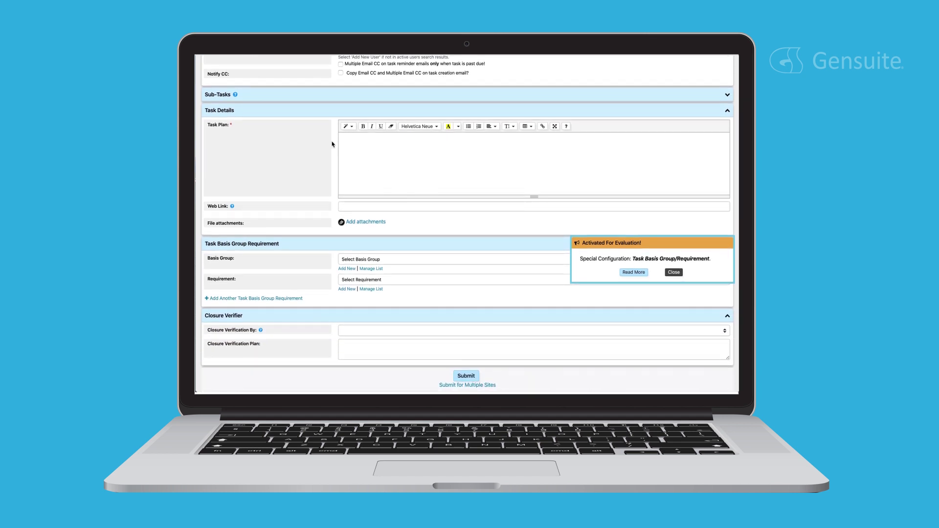
click(355, 155)
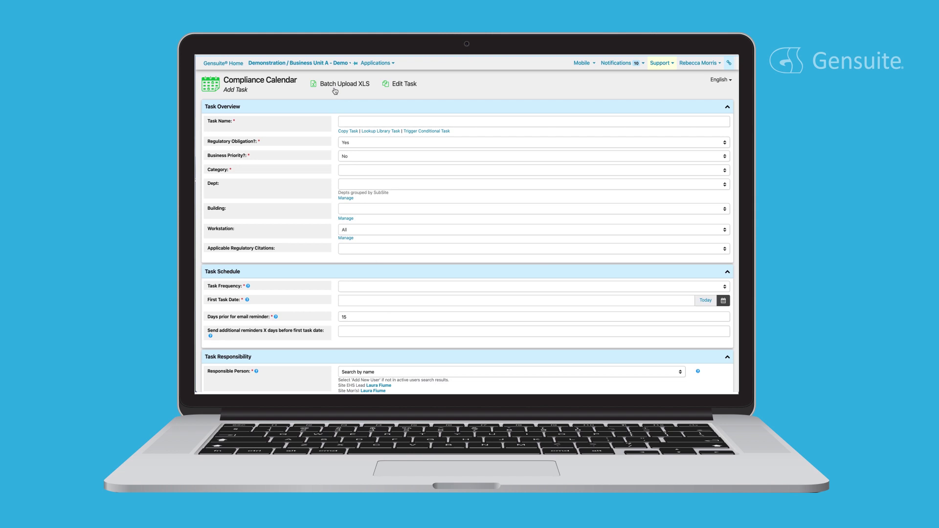
Download the batch upload XLS template and go to the Task Library.
click(334, 87)
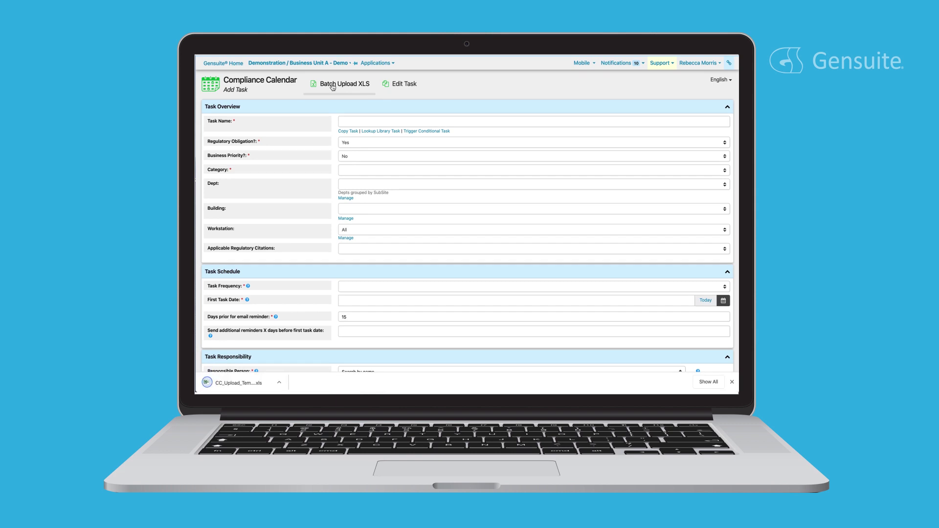
click(214, 82)
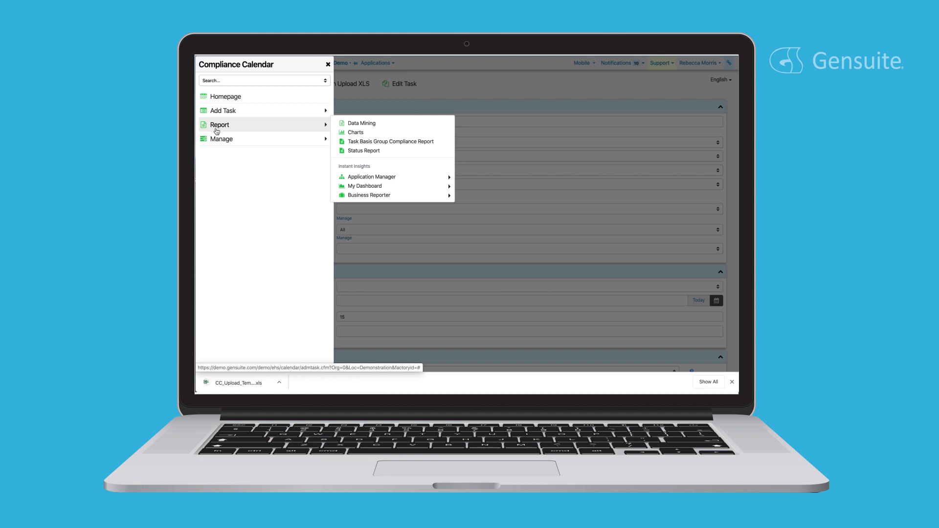
mouse_move(222, 139)
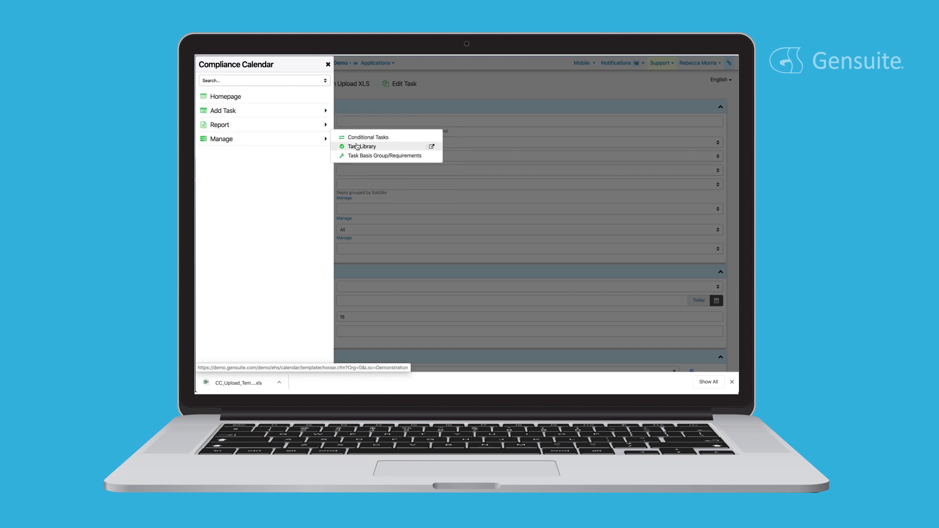
click(358, 146)
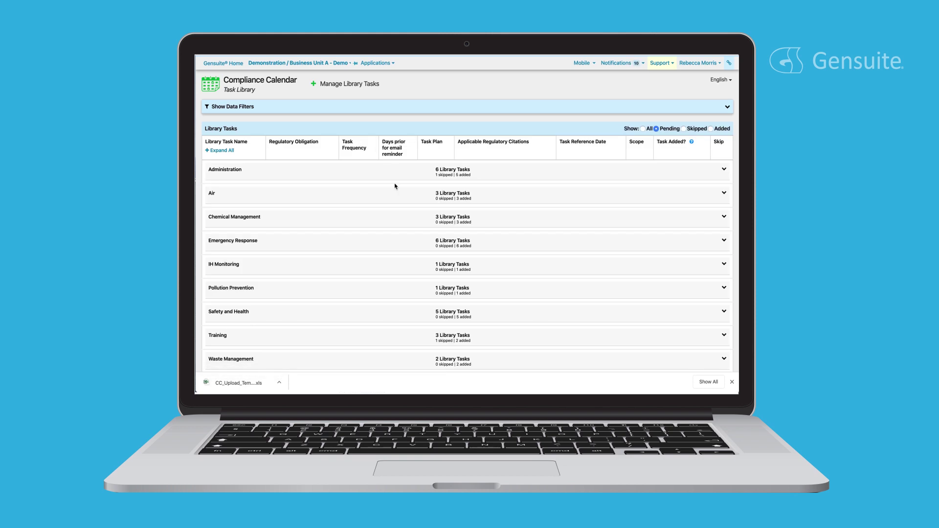
scroll(394, 239, down, 2)
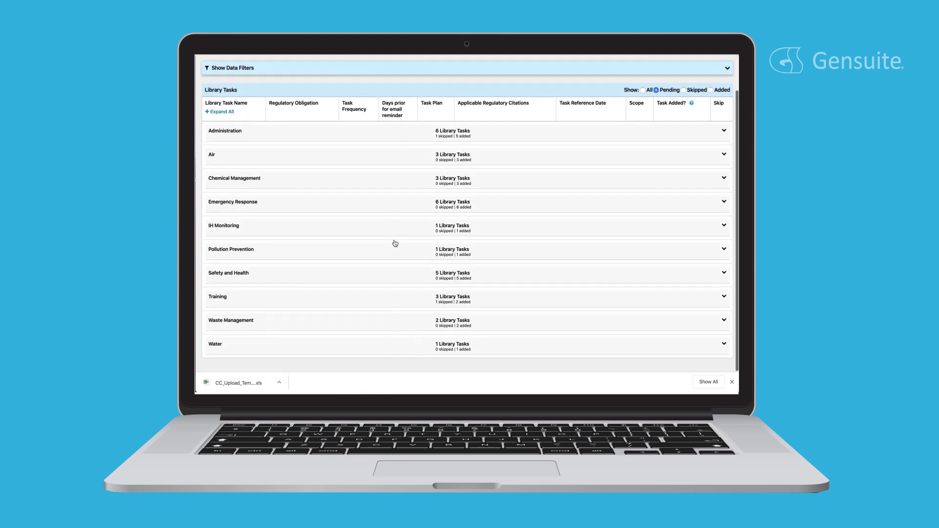
scroll(394, 243, up, 3)
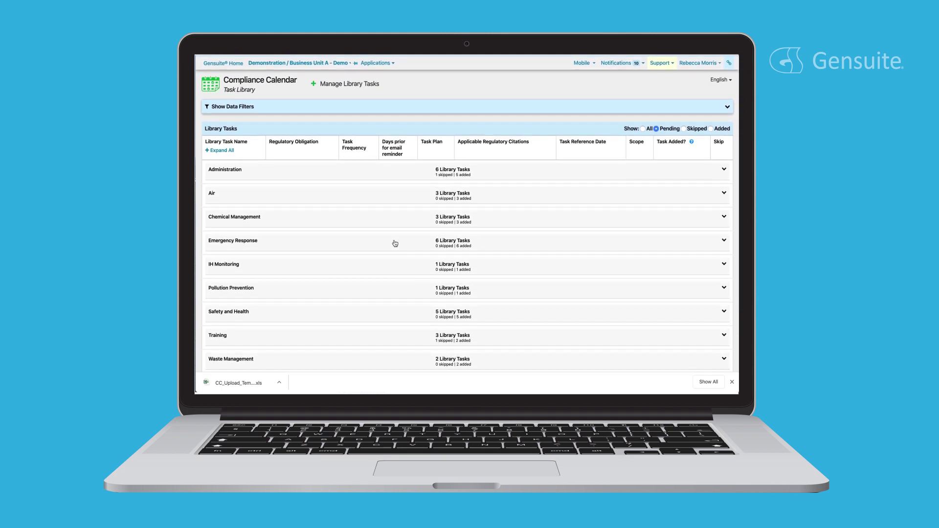
Expand and collapse the Administration category, then expand the Air category.
click(384, 176)
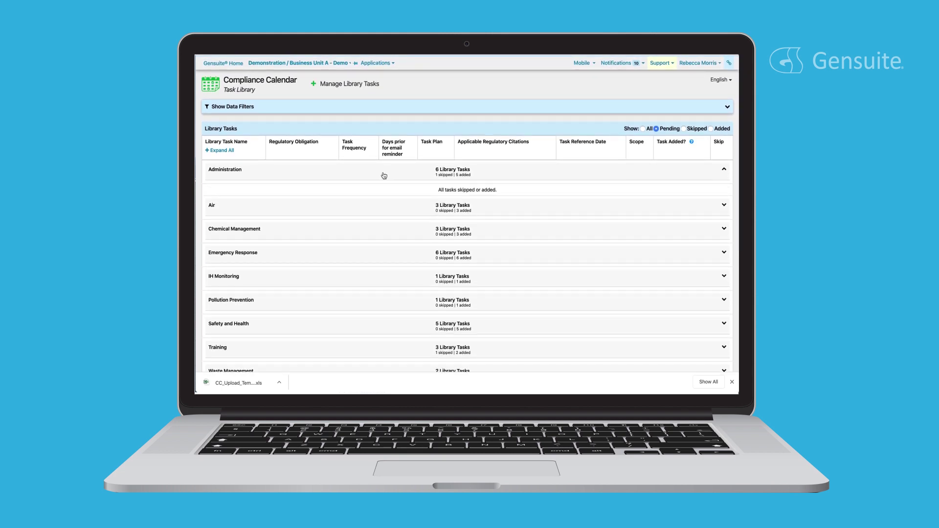
click(384, 176)
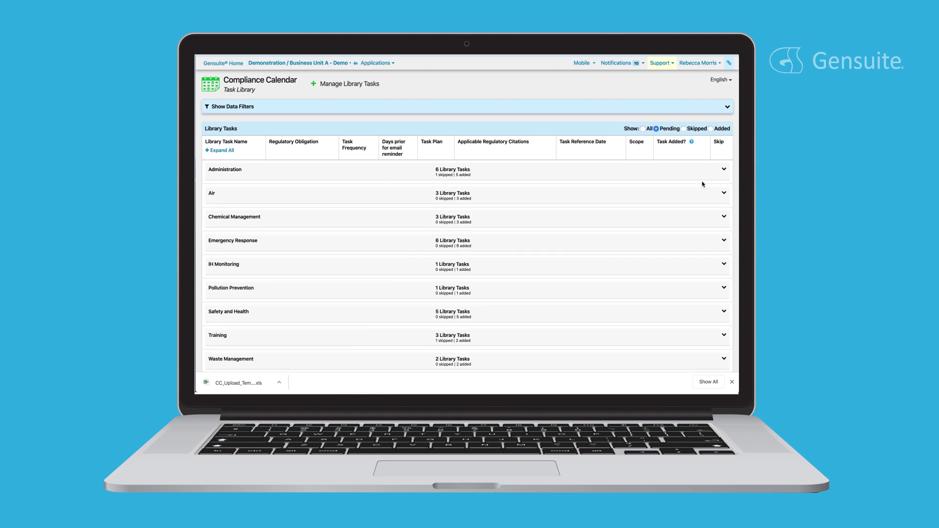
click(724, 195)
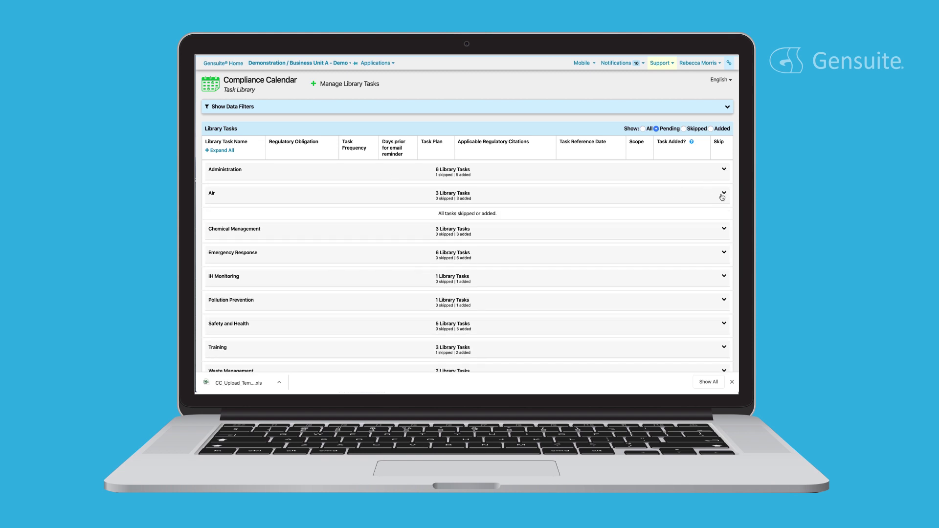